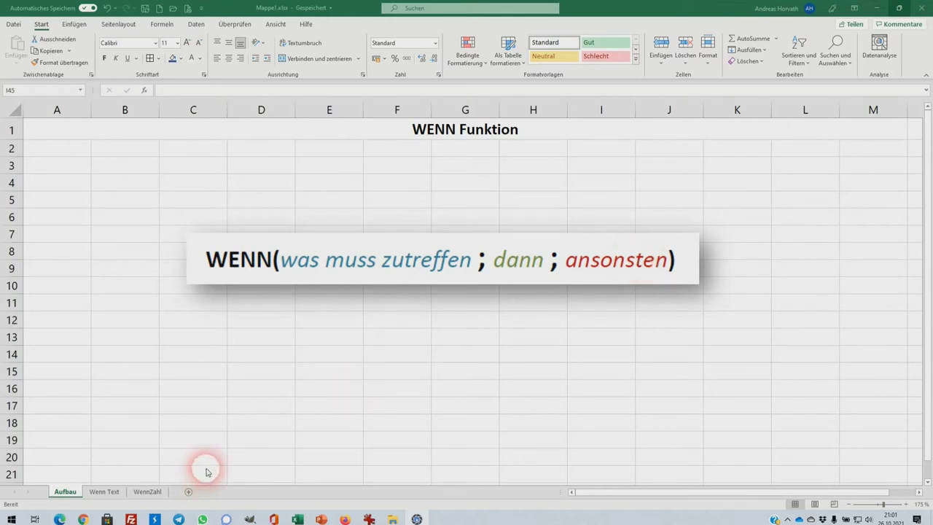
Step: Switch to the 'Wenn Text' sheet with the Name and Alter table
left_click(98, 493)
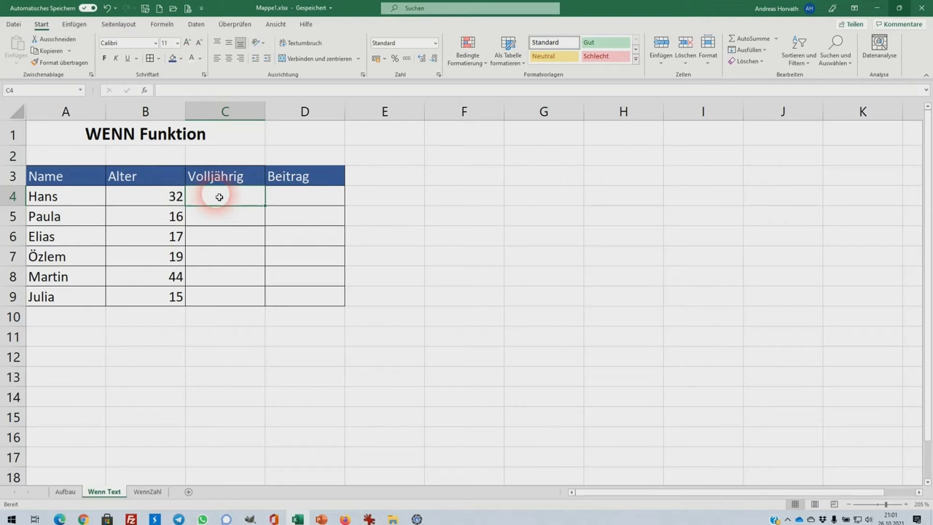
Step: Enter =WENN(B4>=18;"Ja";"Nein") in C4 so it shows Ja for age 32
double_click(219, 197)
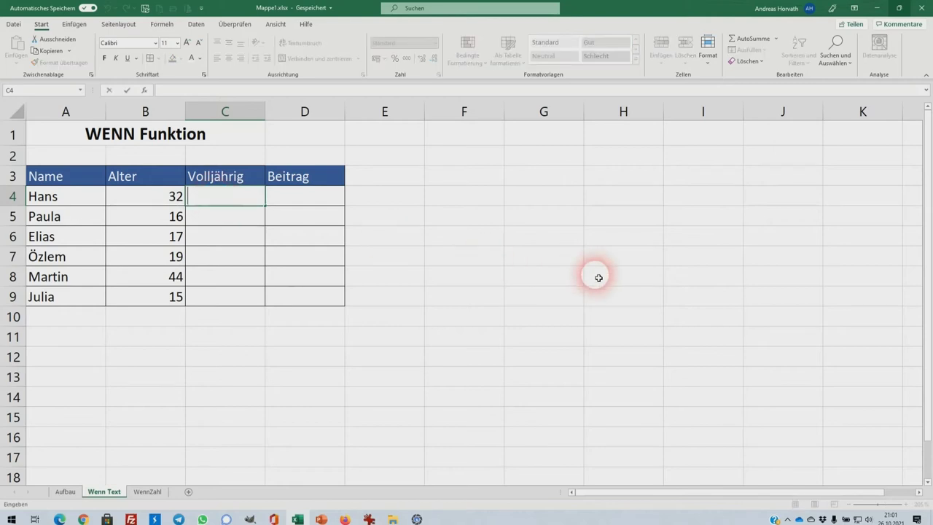
type("=W")
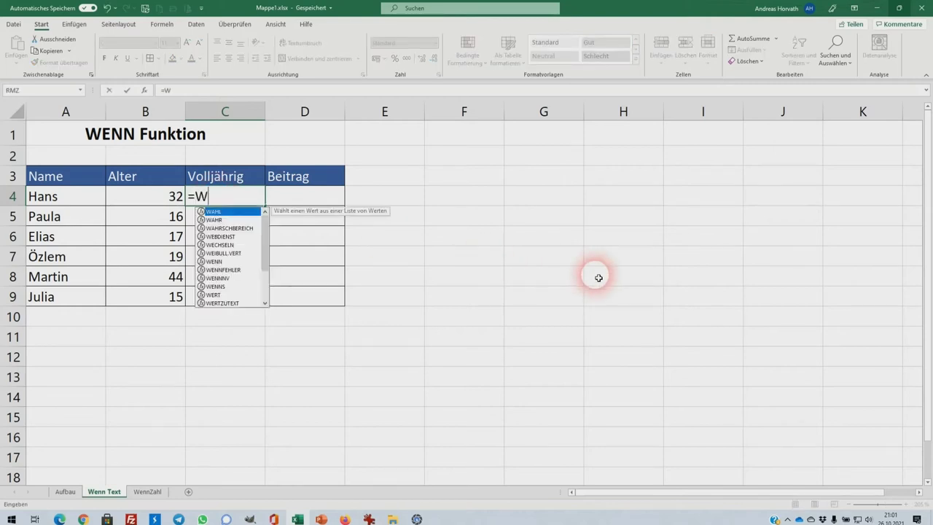
type("ENN")
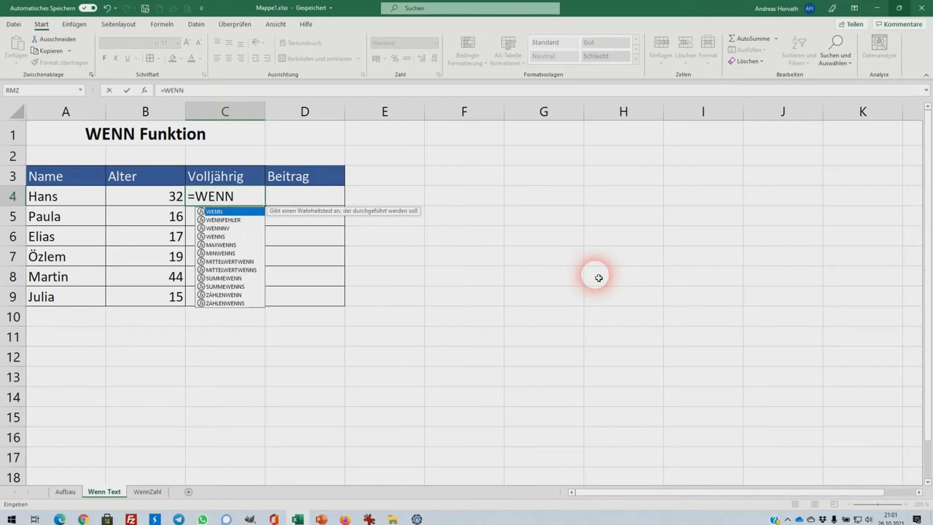
type("(")
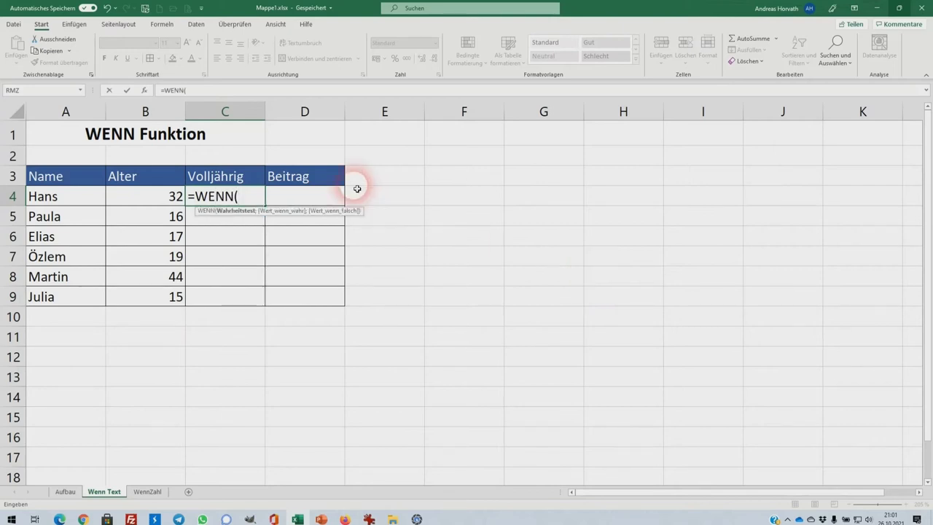
left_click(156, 199)
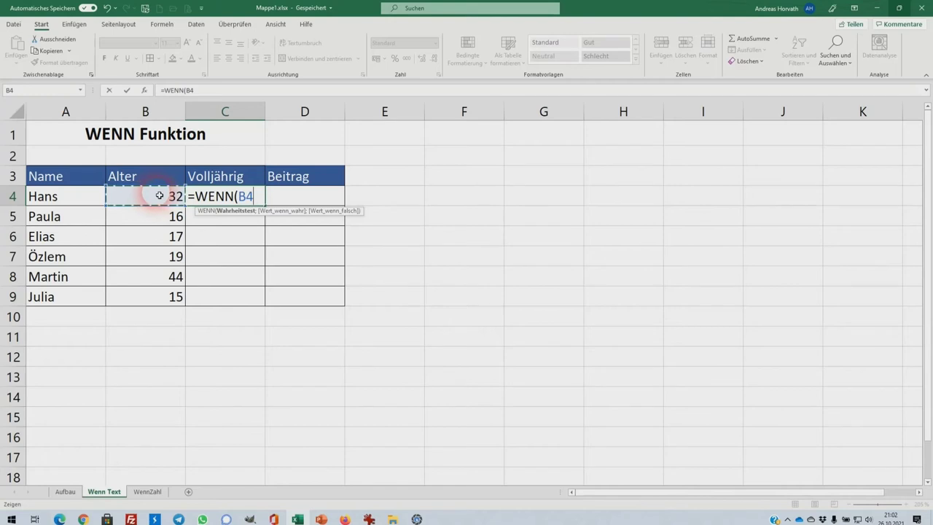
type(">=")
type("18")
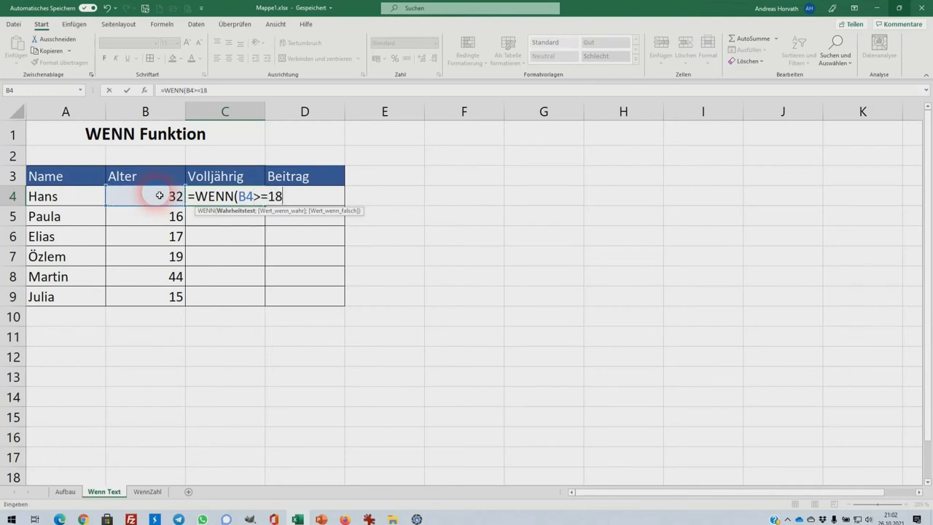
type(";")
type("\"J")
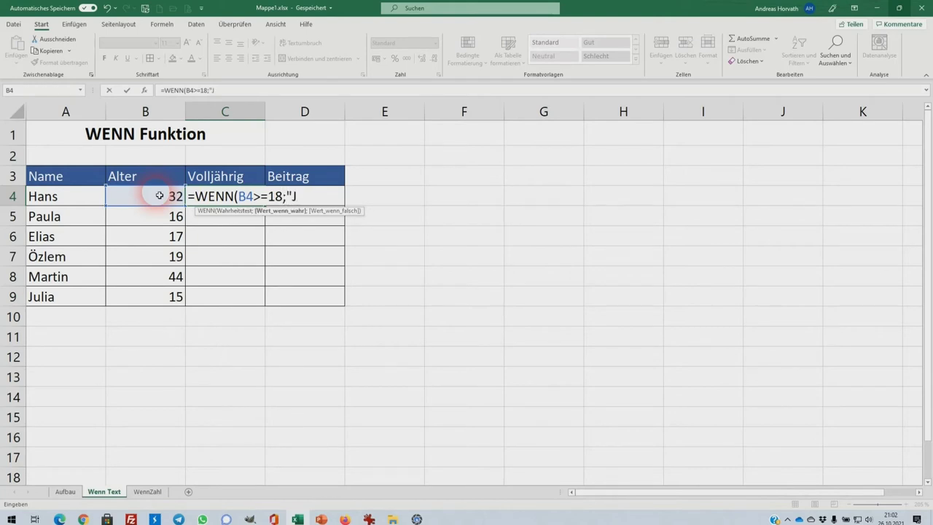
type("a\"")
type(";\"")
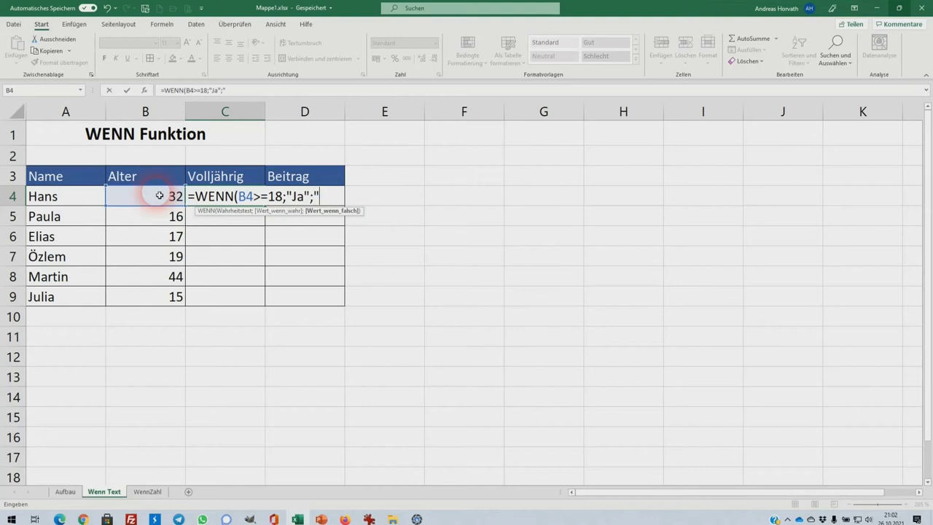
type("Nein")
type("\")")
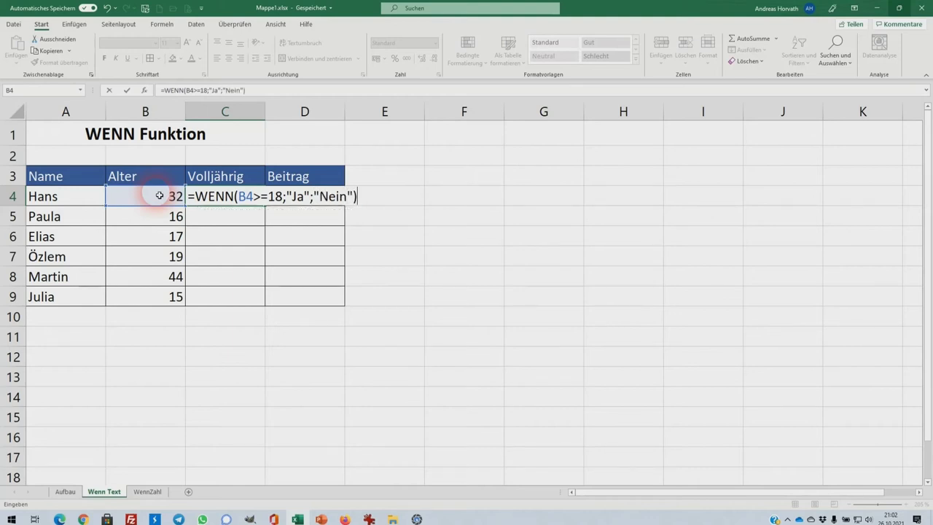
key("Return")
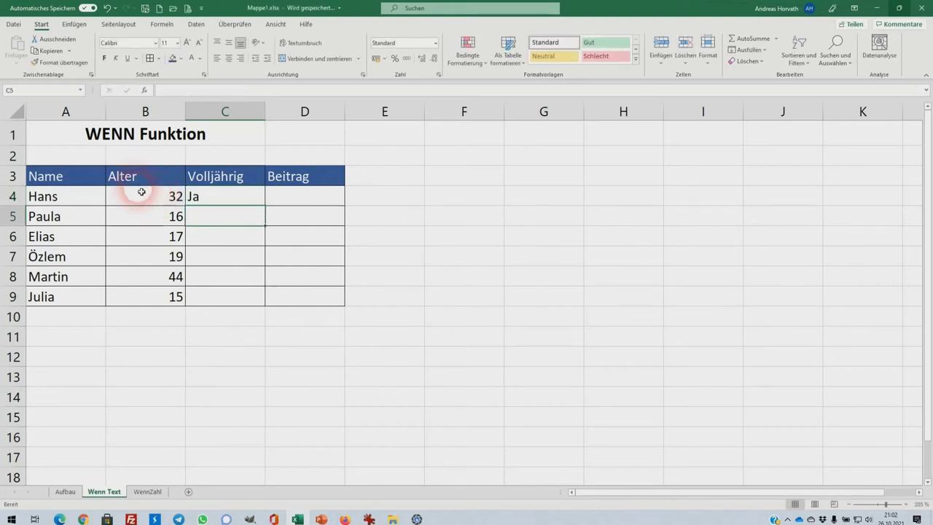
Step: Fill the C4 Ja/Nein formula down to C9 and check the copies in C5 and C6
left_click(247, 197)
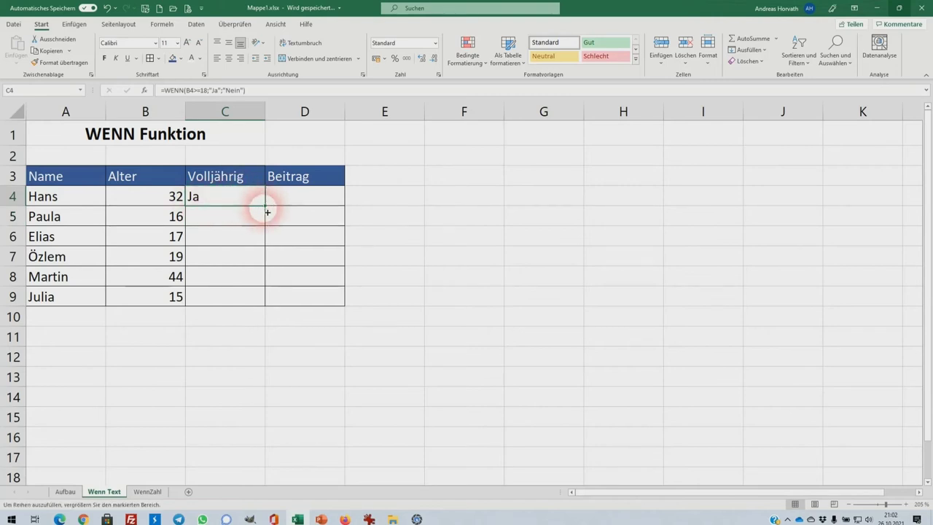
left_click_drag(268, 209, 266, 312)
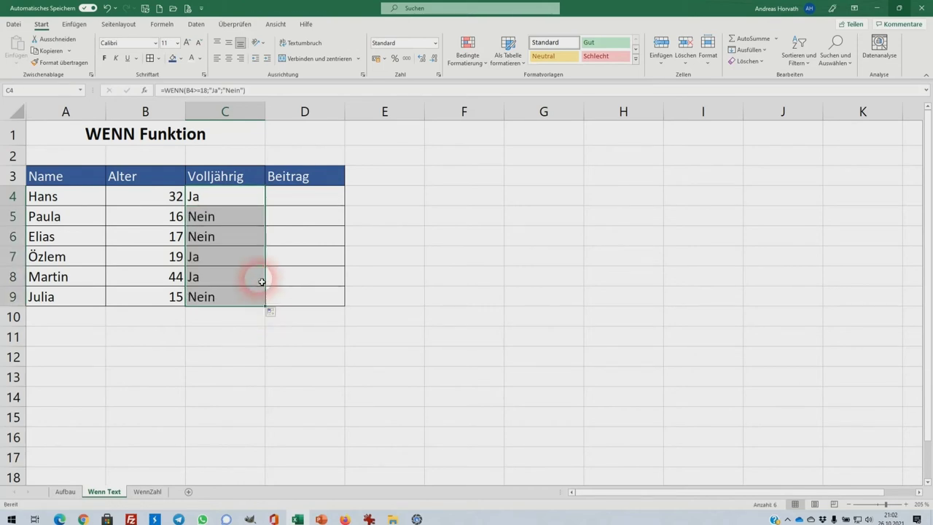
double_click(241, 217)
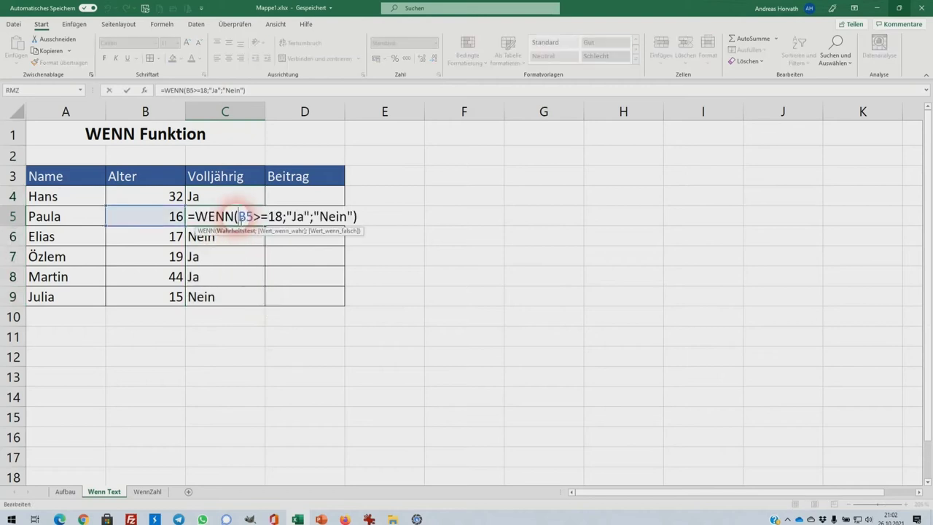
key("Return")
double_click(236, 239)
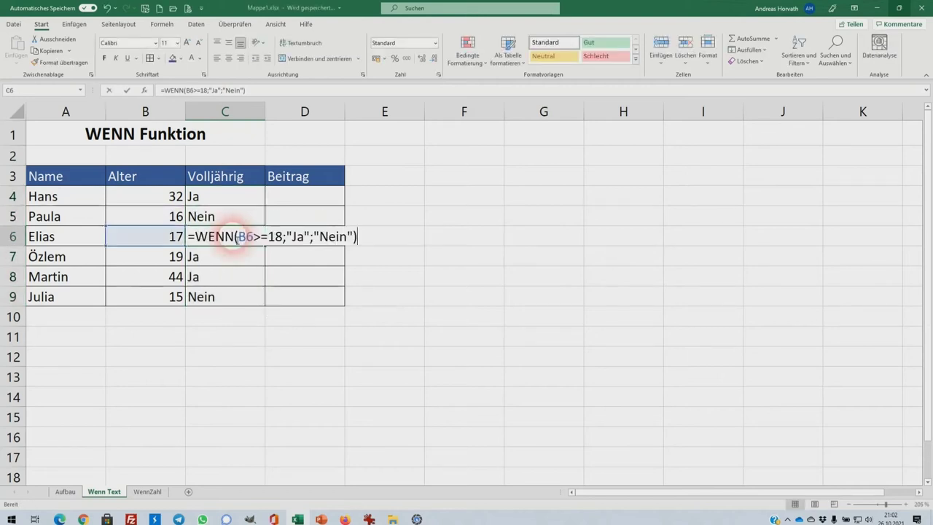
key("Return")
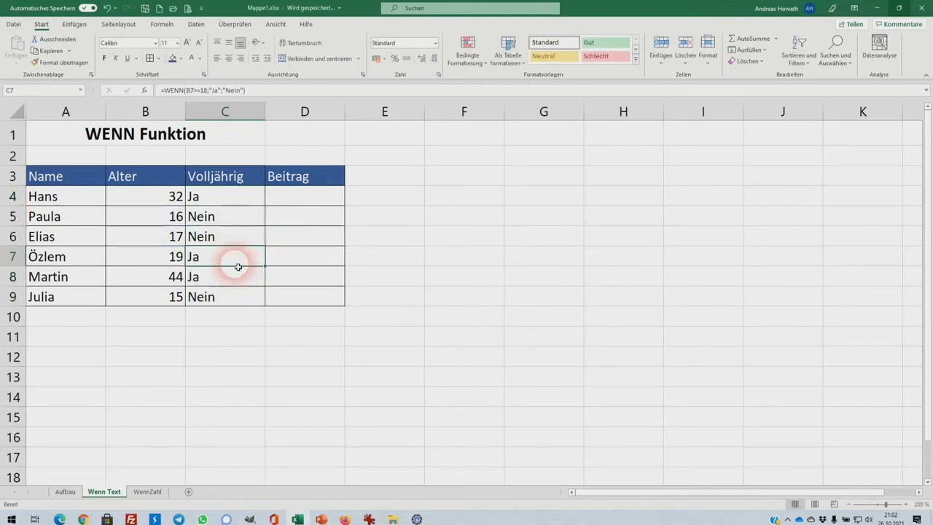
Step: Verify the copied formulas in C7 through C9, then recheck C5 without changes
double_click(237, 260)
key("Return")
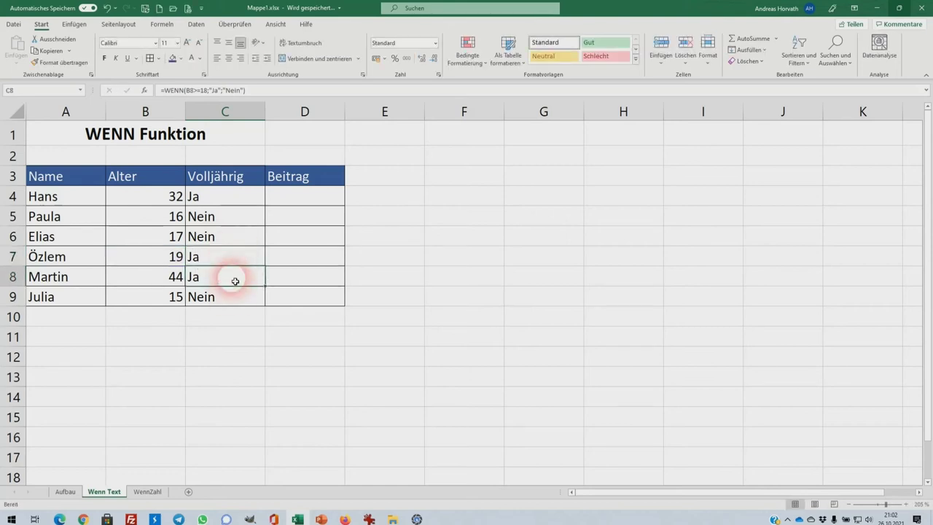
double_click(235, 277)
key("Return")
double_click(233, 295)
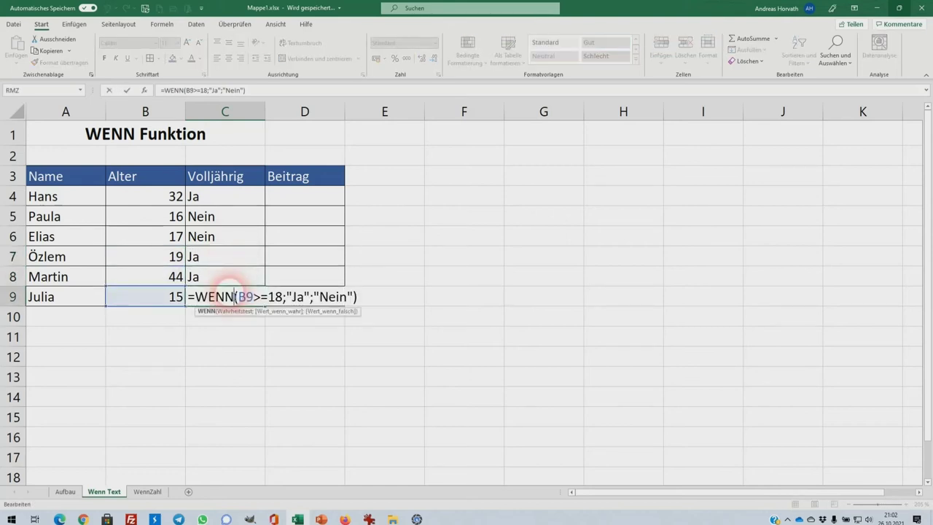
key("Return")
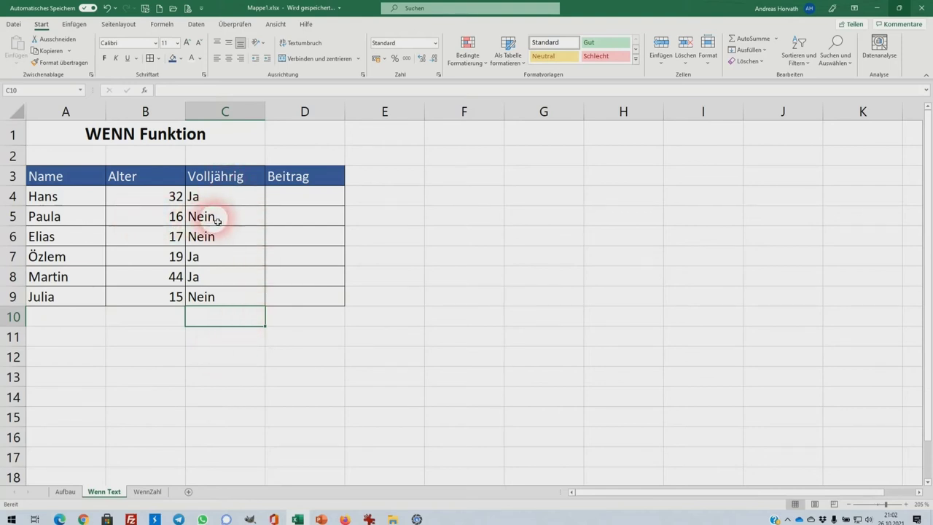
double_click(217, 221)
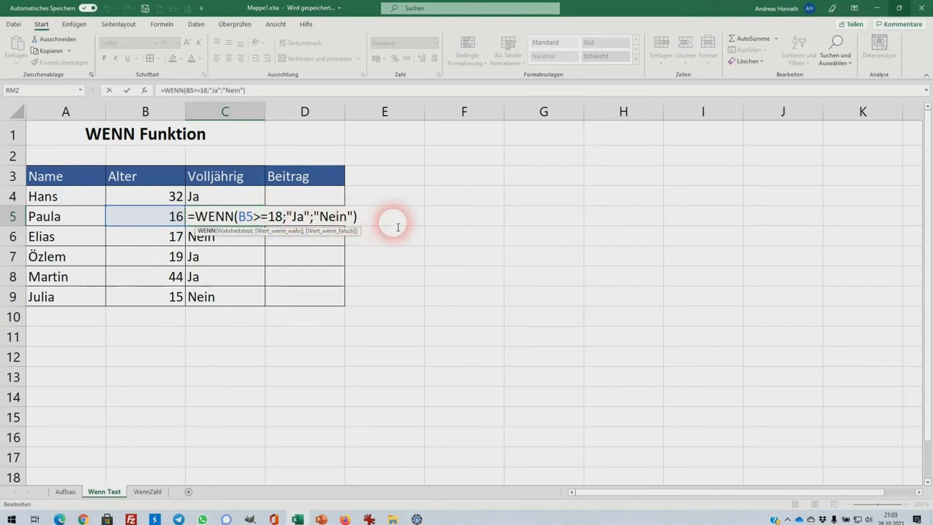
key("Return")
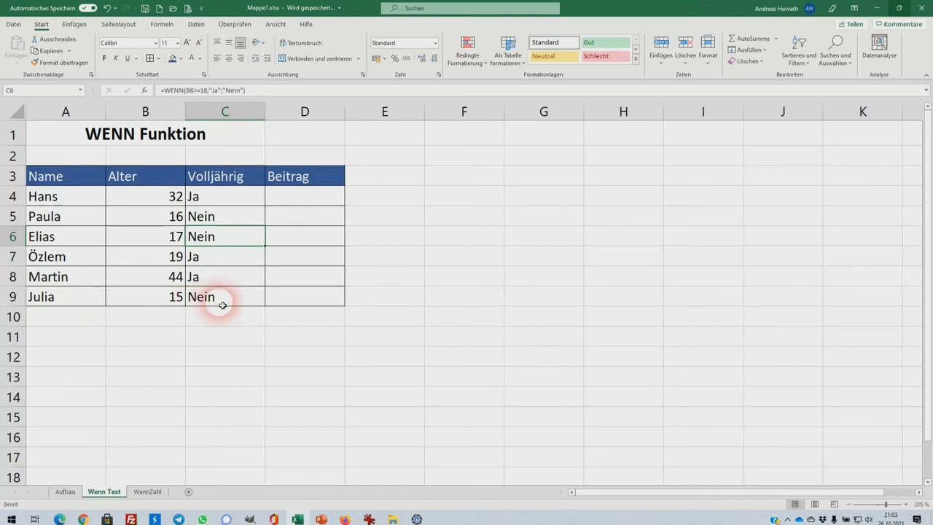
left_click(250, 362)
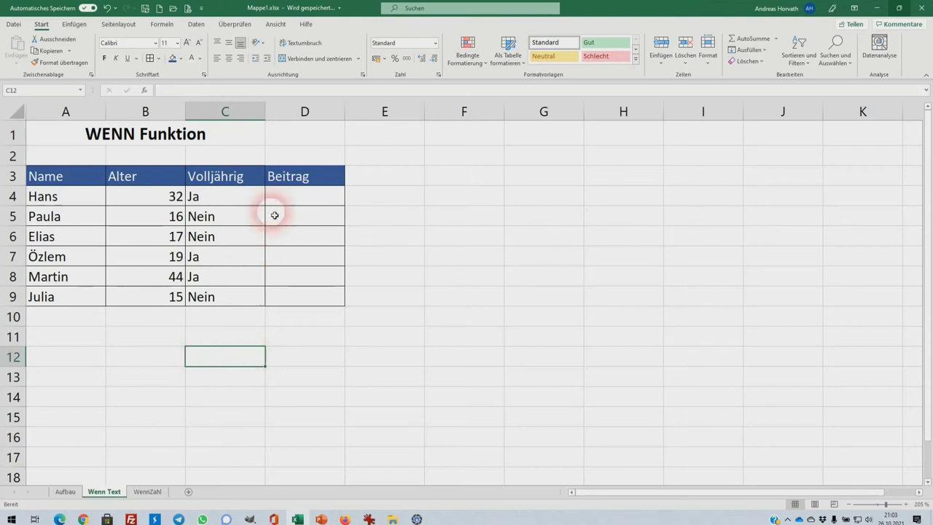
Step: Enter =WENN(C4="Ja";18;12) in D4 for the first person's Beitrag
left_click(298, 196)
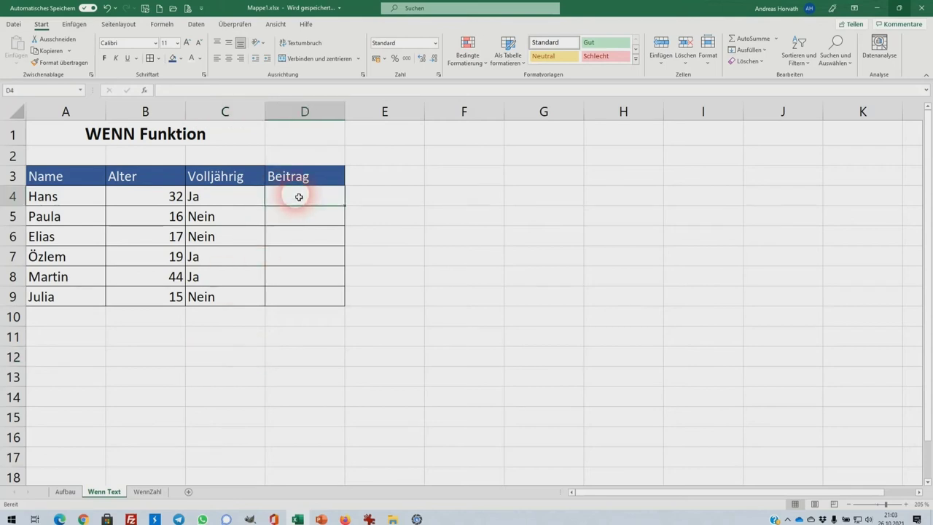
double_click(309, 187)
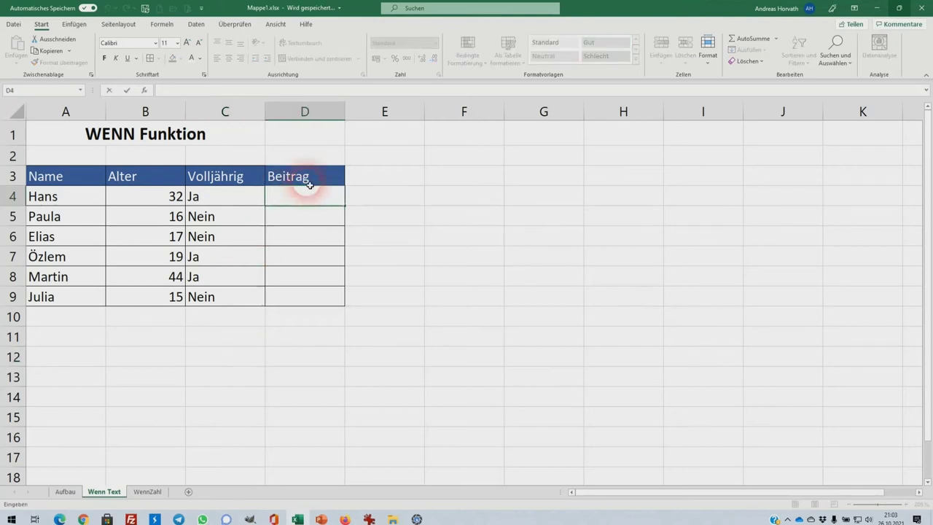
type("=WENN")
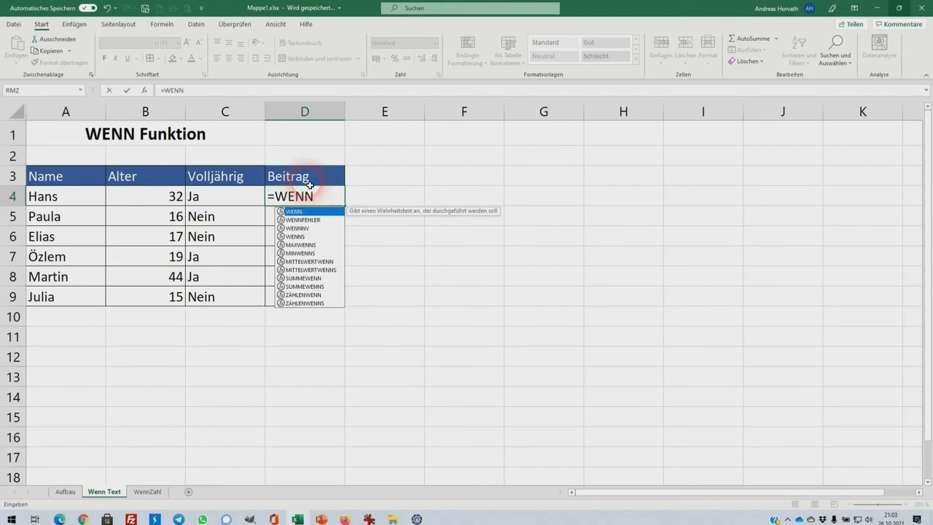
type("(")
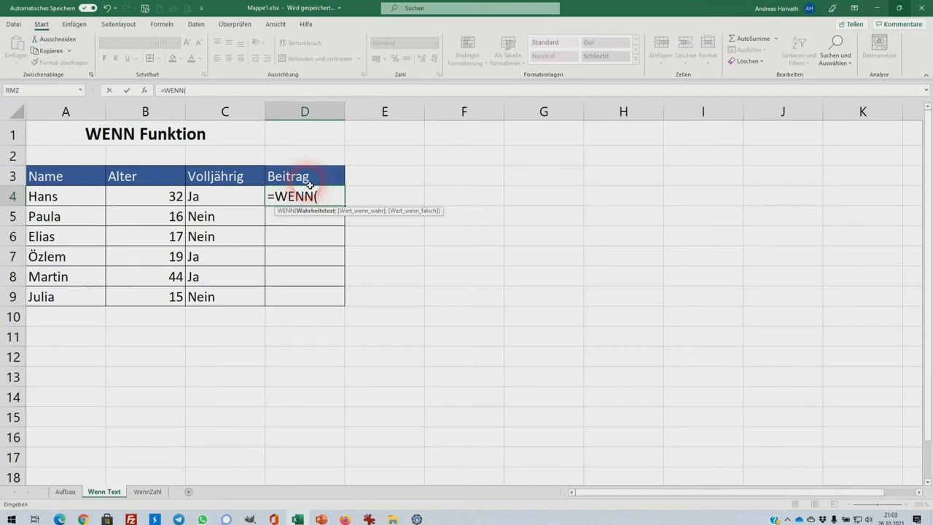
left_click(238, 198)
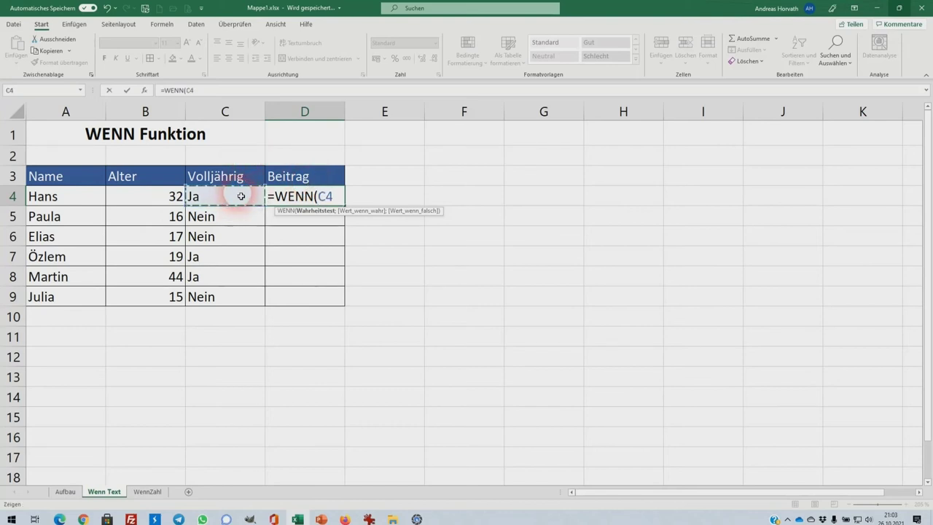
type("=\"")
type("Ja\"")
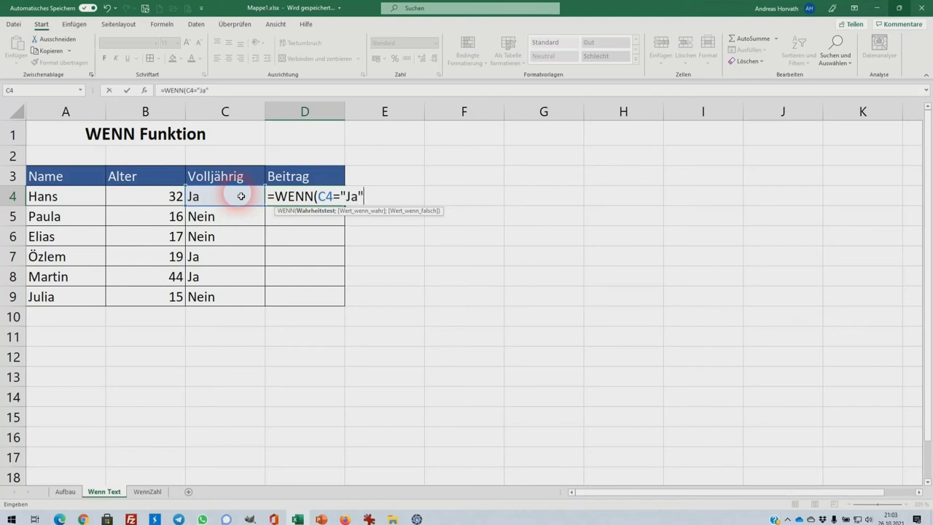
type(";")
type("18")
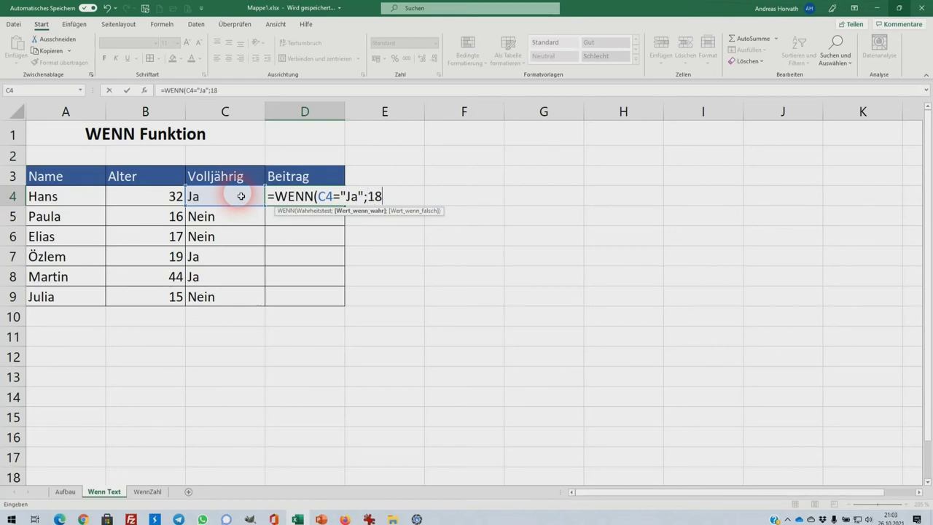
type(";12)")
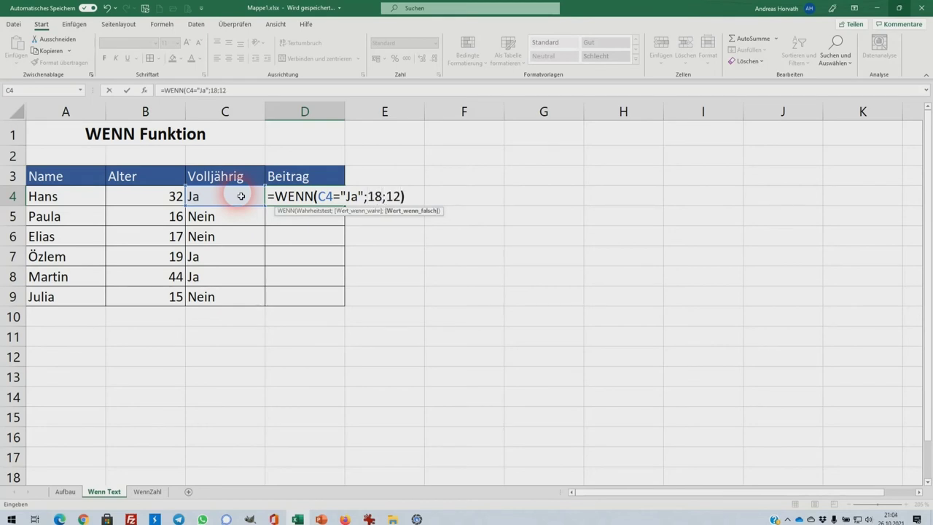
key("Return")
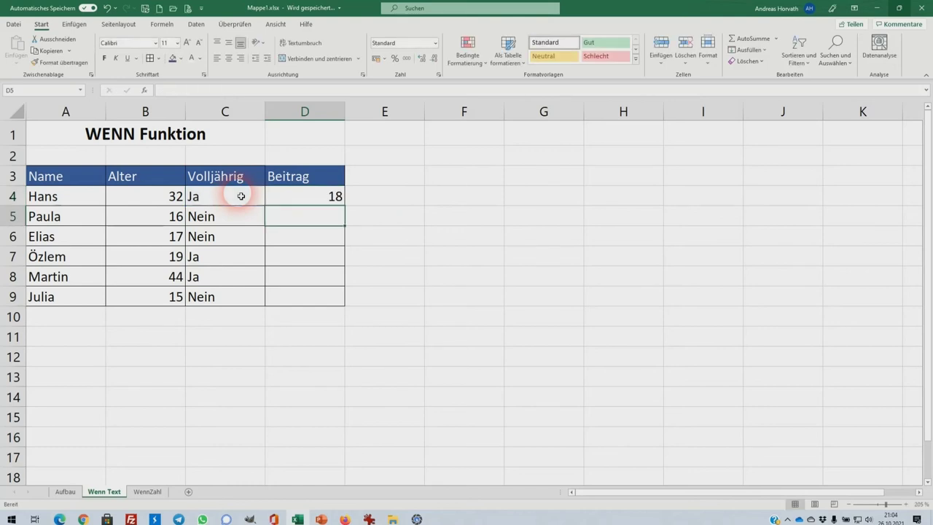
Step: Copy the Beitrag formula down to D9, check D4–D6, and select D4:D9
left_click(306, 196)
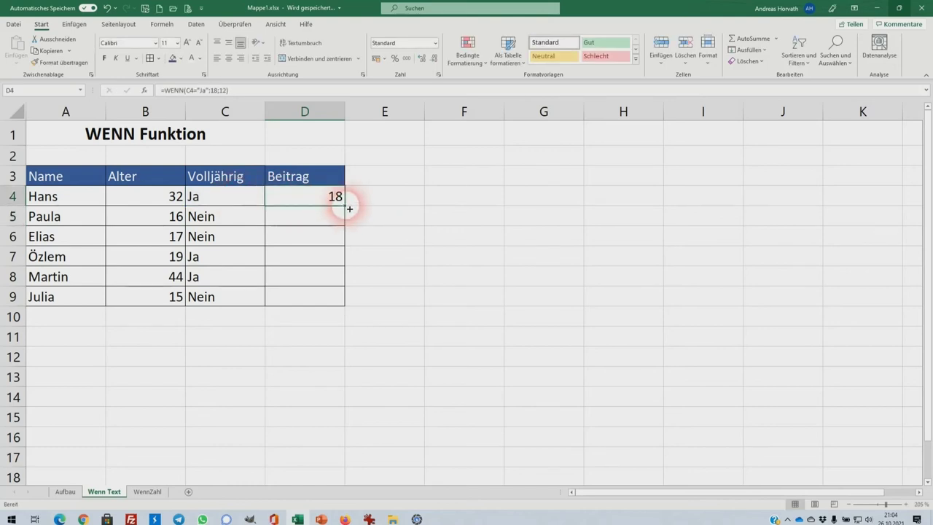
left_click_drag(349, 210, 335, 302)
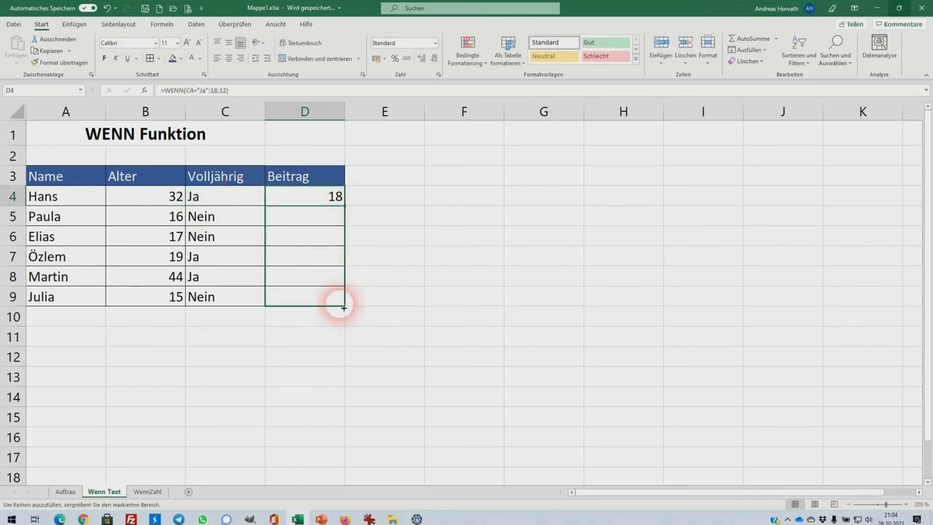
double_click(301, 196)
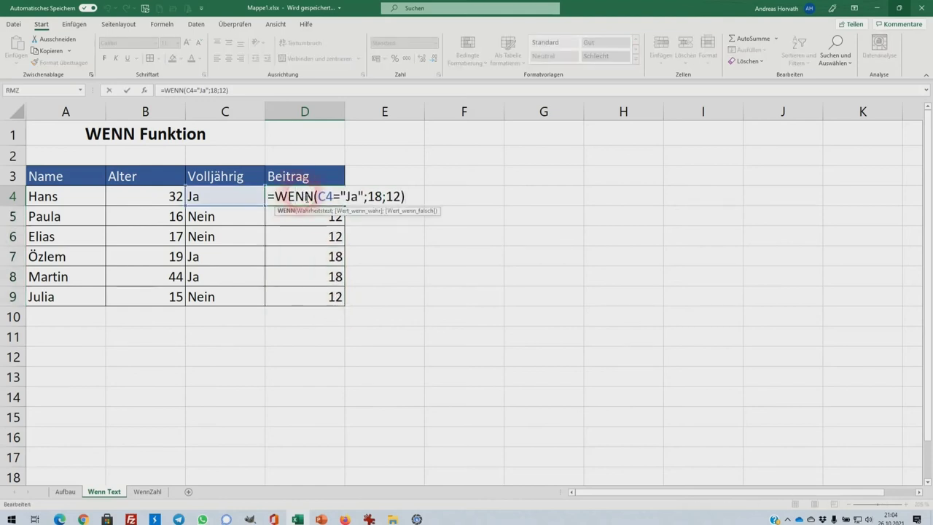
left_click_drag(319, 197, 333, 197)
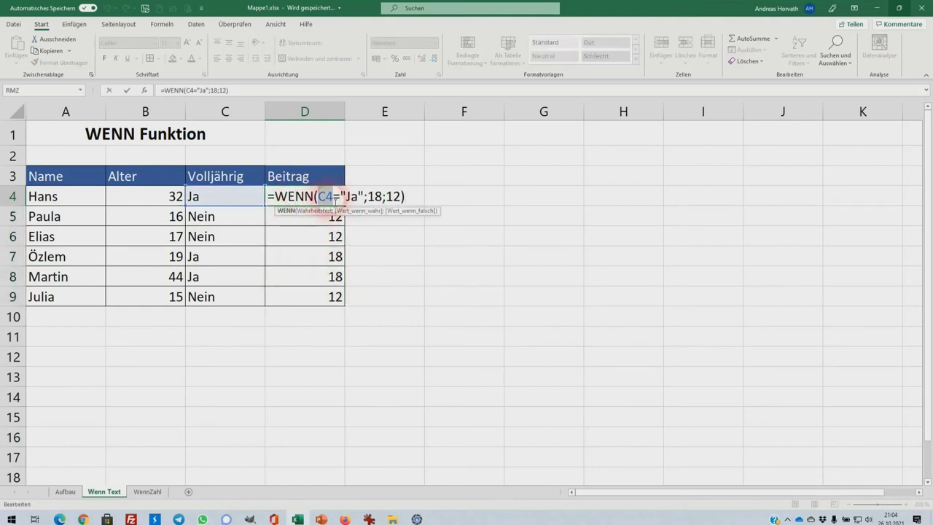
key("Return")
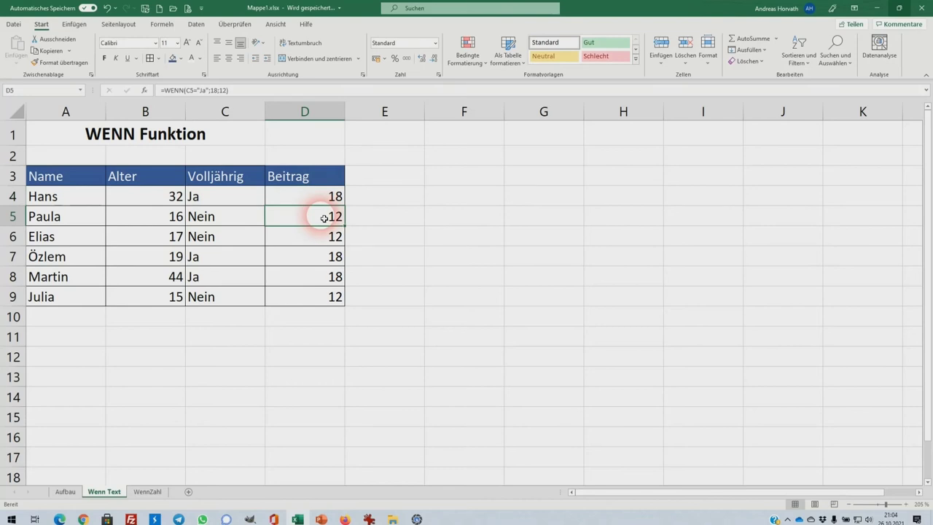
double_click(325, 217)
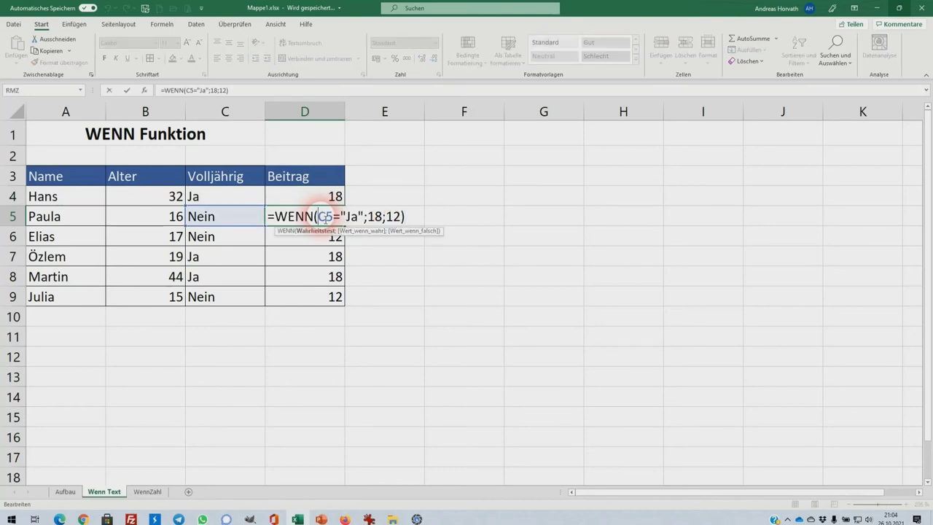
key("Return")
double_click(320, 236)
key("Return")
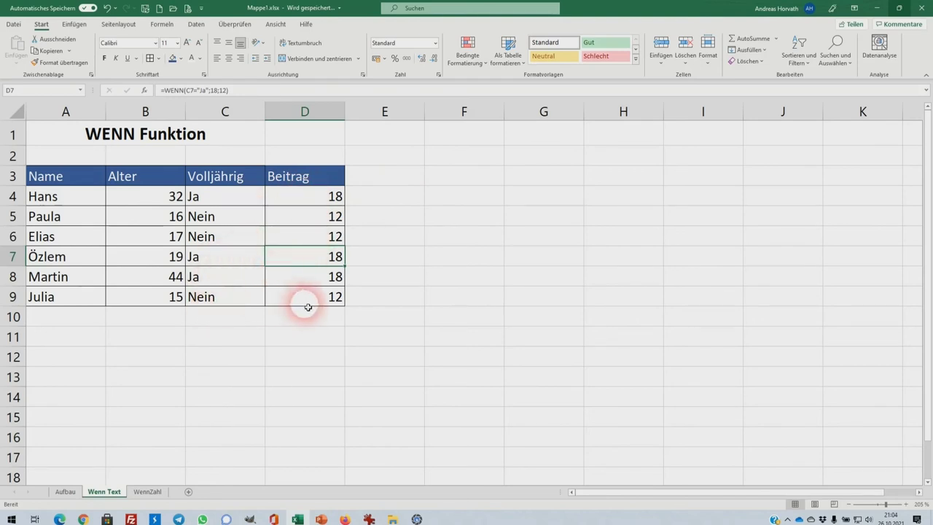
mouse_move(303, 196)
left_mouse_down()
mouse_move(315, 232)
mouse_move(313, 300)
left_mouse_up()
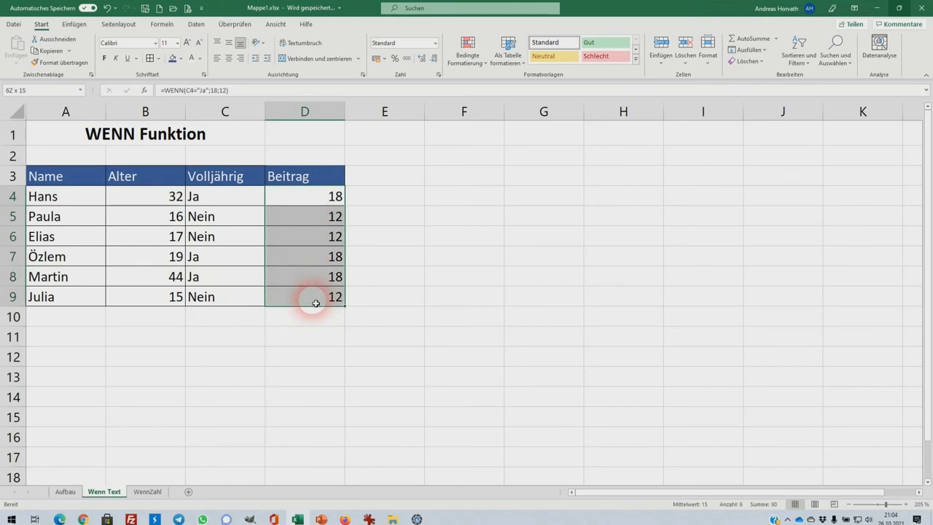
Step: Apply euro accounting format to the Beitrag amounts in D4:D9
left_click(375, 59)
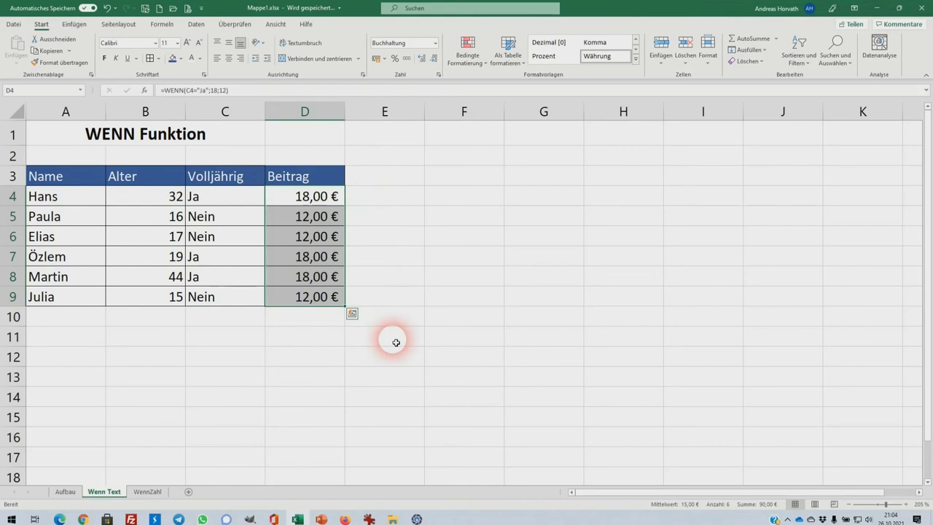
Step: Switch to the WennZahl sheet with the Umsatz and Provision table
left_click(148, 492)
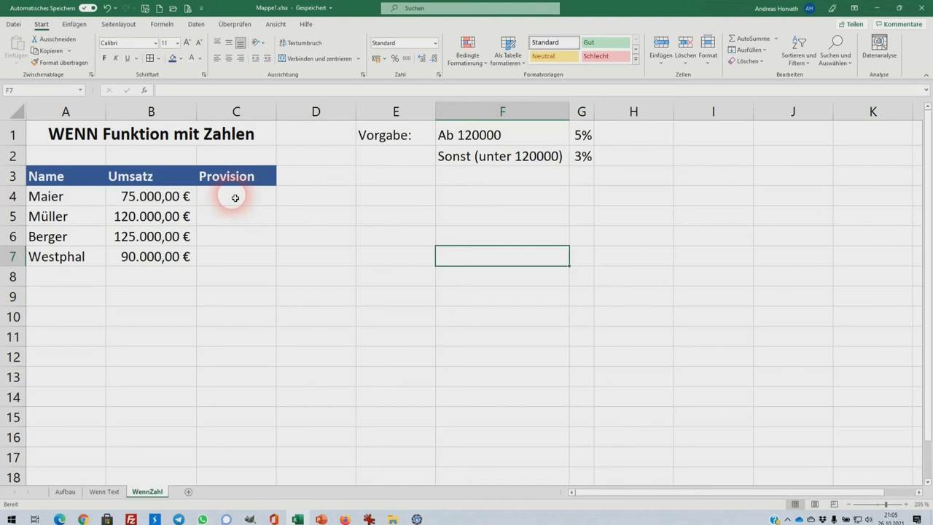
left_click_drag(235, 198, 241, 258)
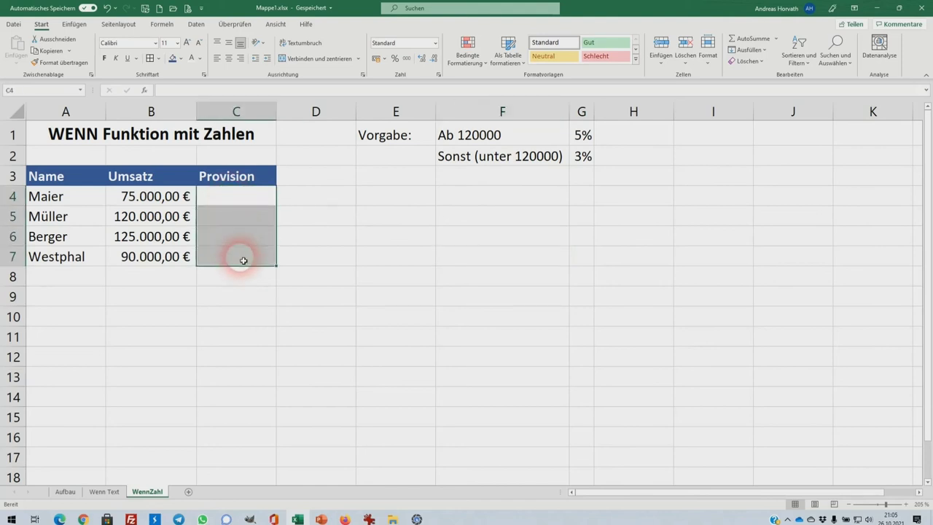
left_click(243, 201)
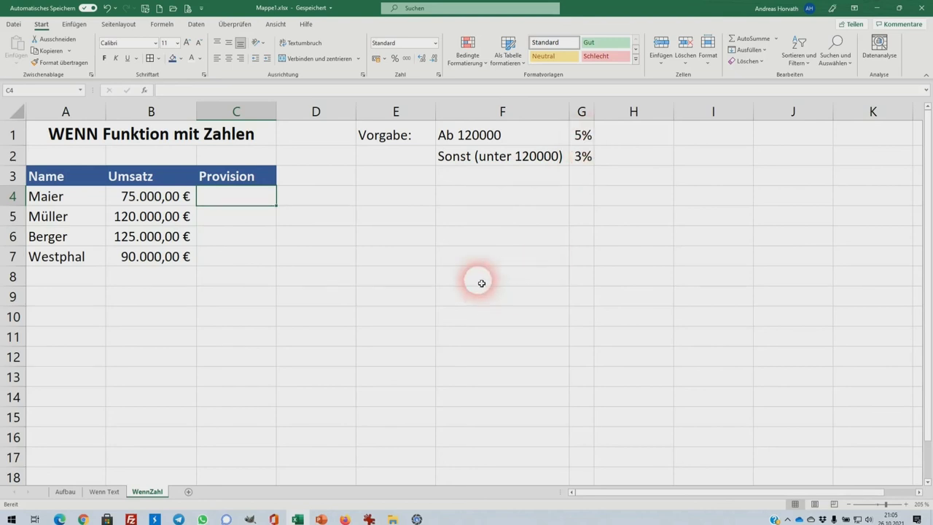
double_click(260, 198)
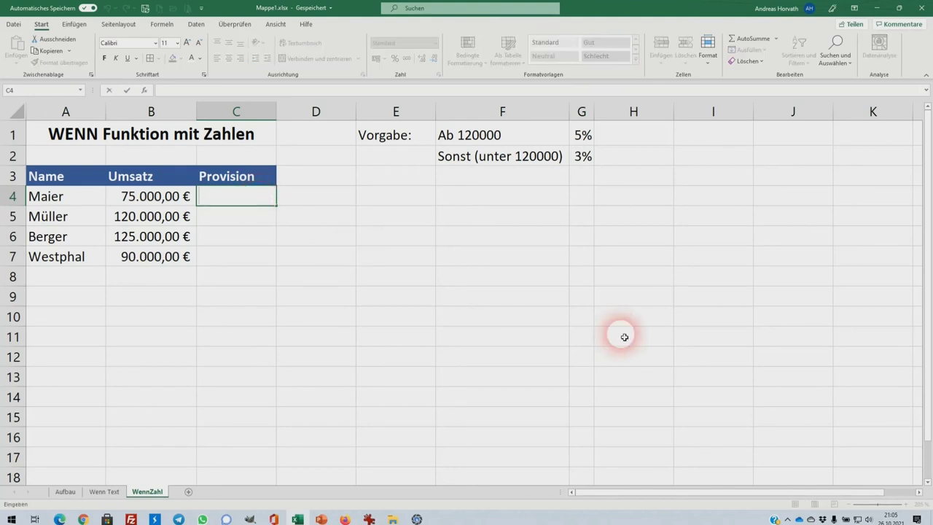
Step: Enter =WENN(B4>=120000;5%;3%) in C4, giving 0,03 for the 75.000 € Umsatz
type("=W")
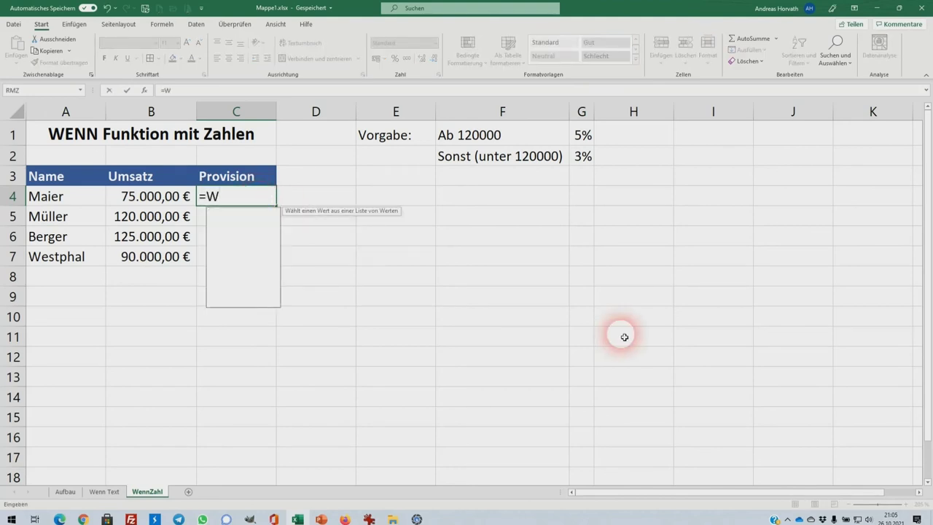
type("ENN(")
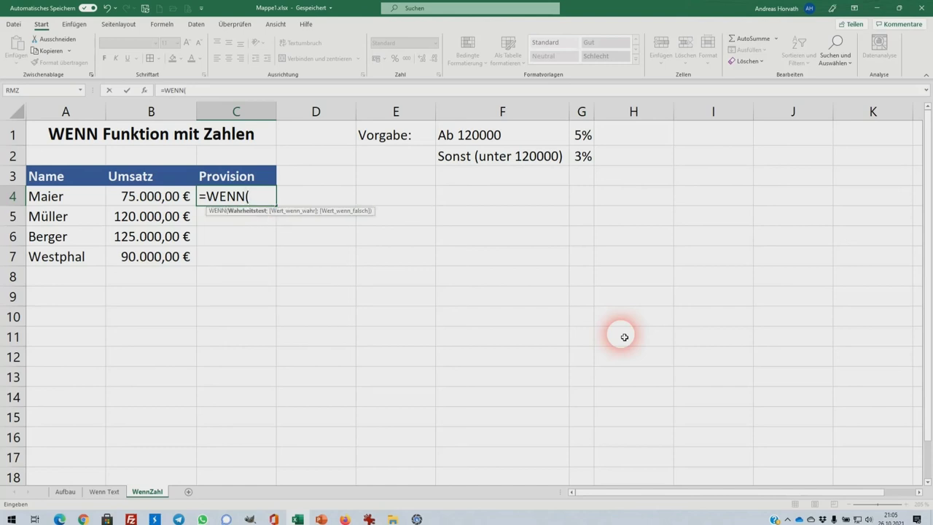
left_click(165, 197)
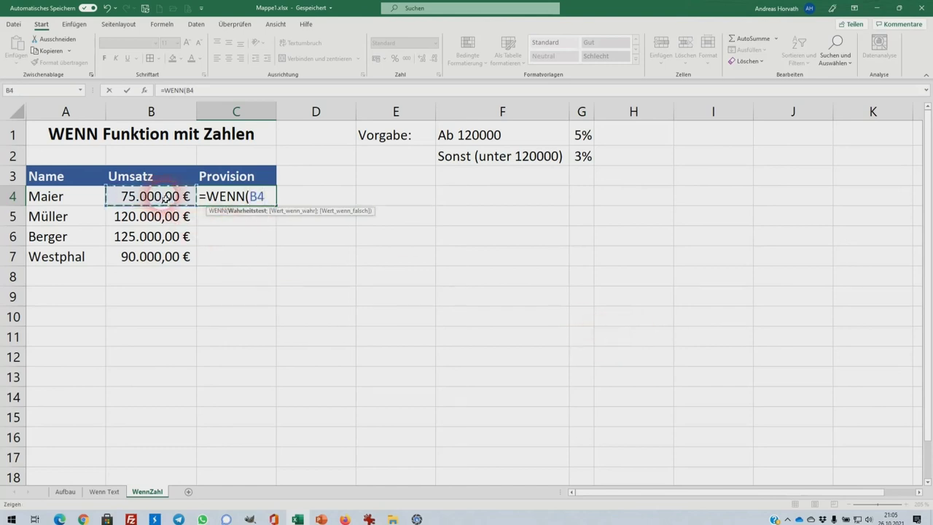
type(">=")
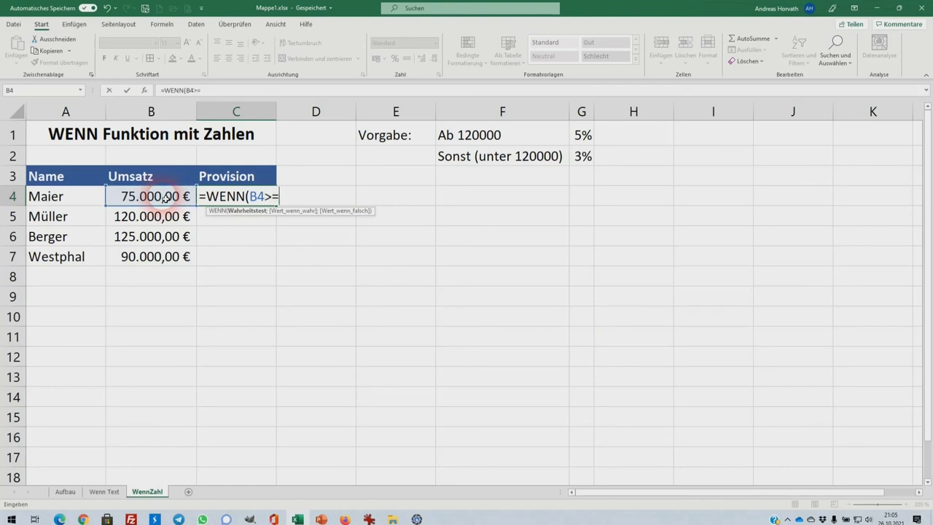
type("120")
type("000")
type(";")
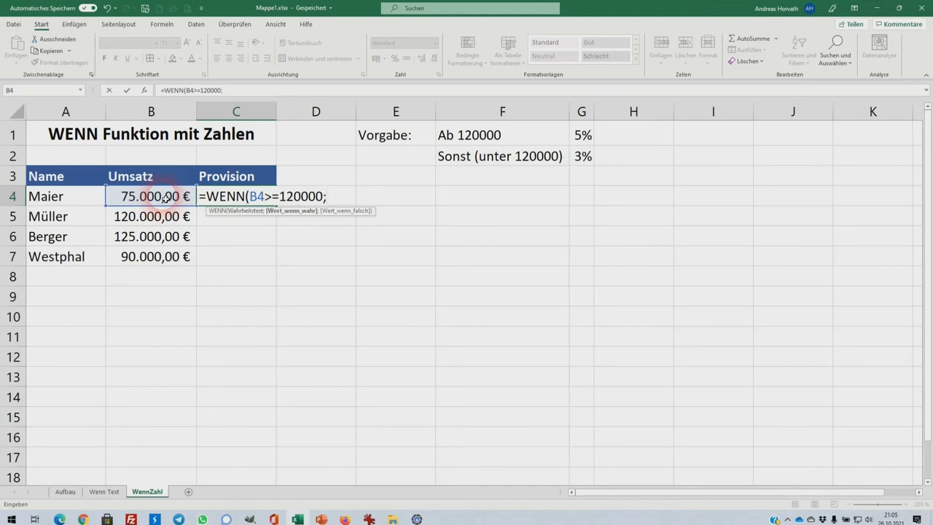
type("5%")
type(";3%")
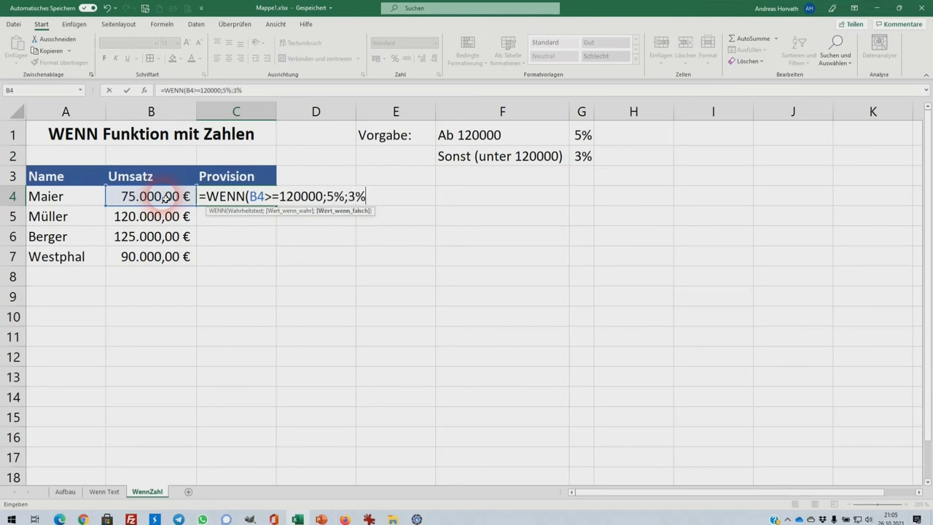
type(")")
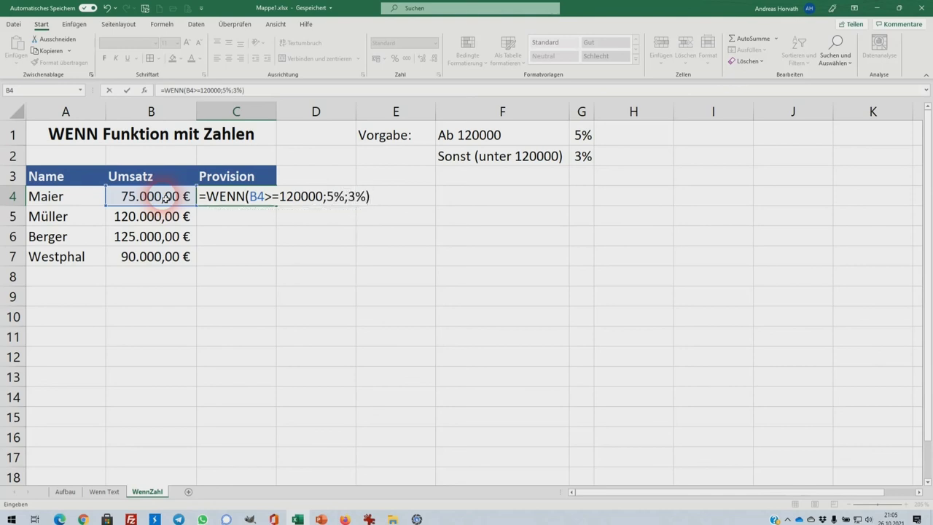
key("Return")
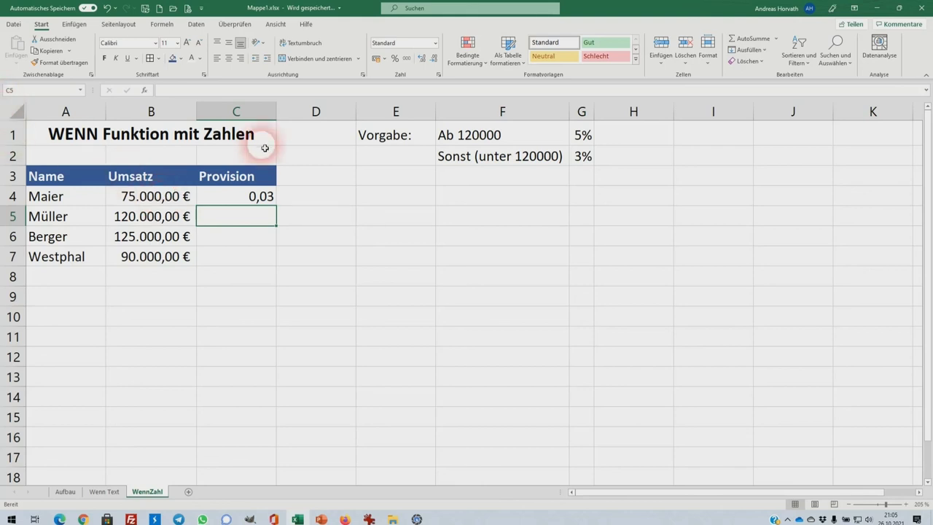
Step: Format C4 as Prozent and fill the commission formula down to C7
left_click(251, 198)
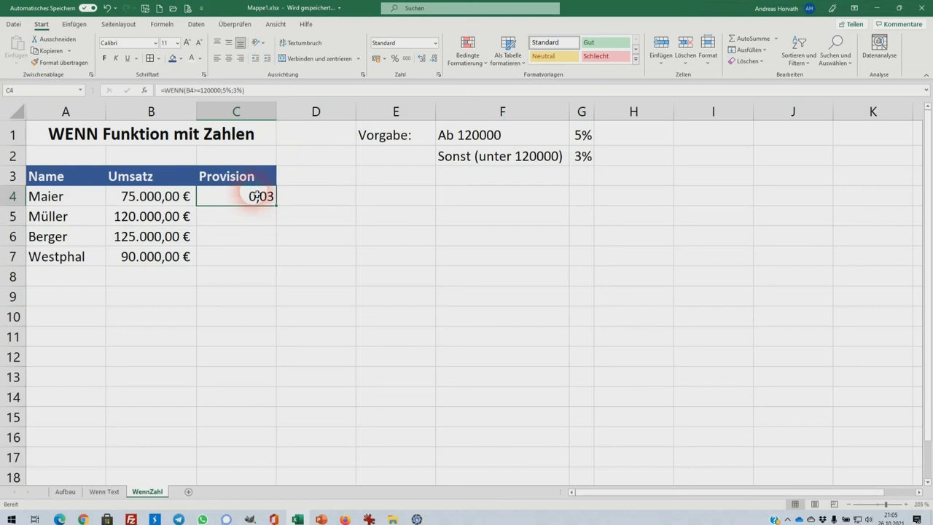
left_click(436, 47)
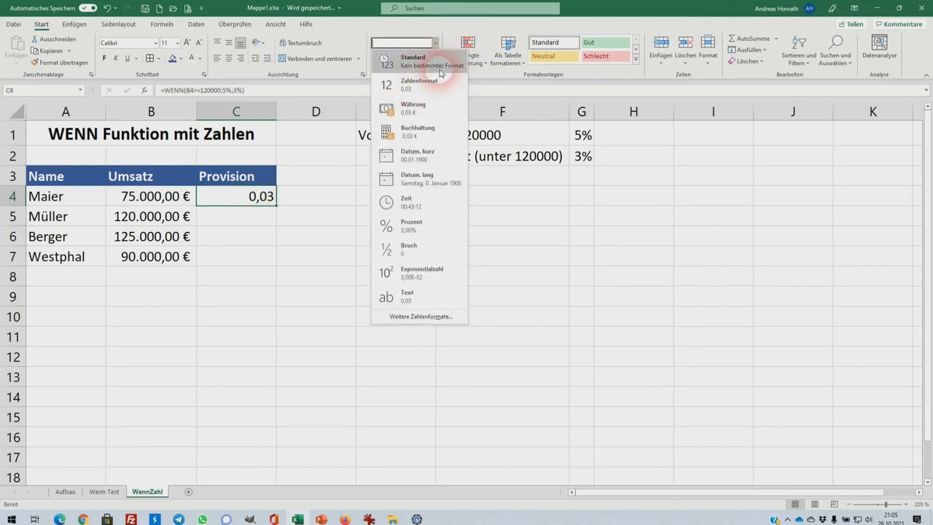
left_click(430, 226)
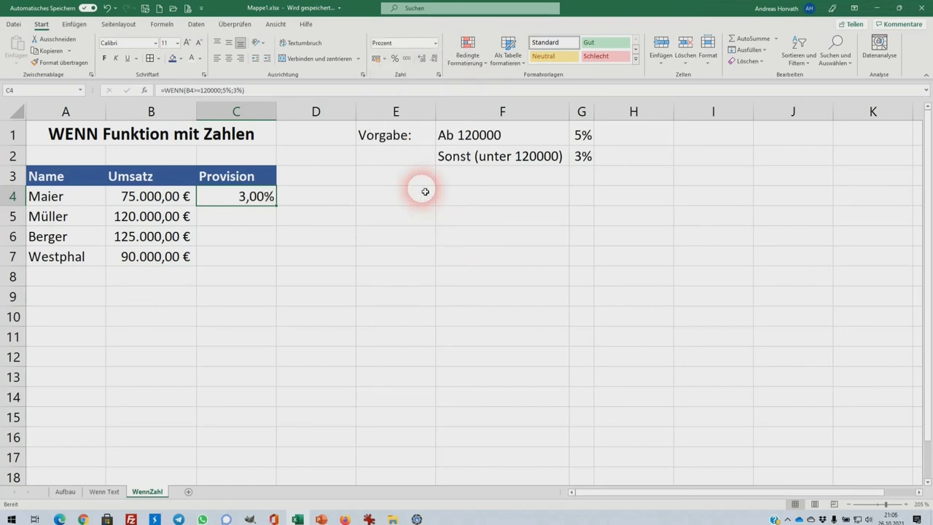
left_click_drag(278, 209, 281, 263)
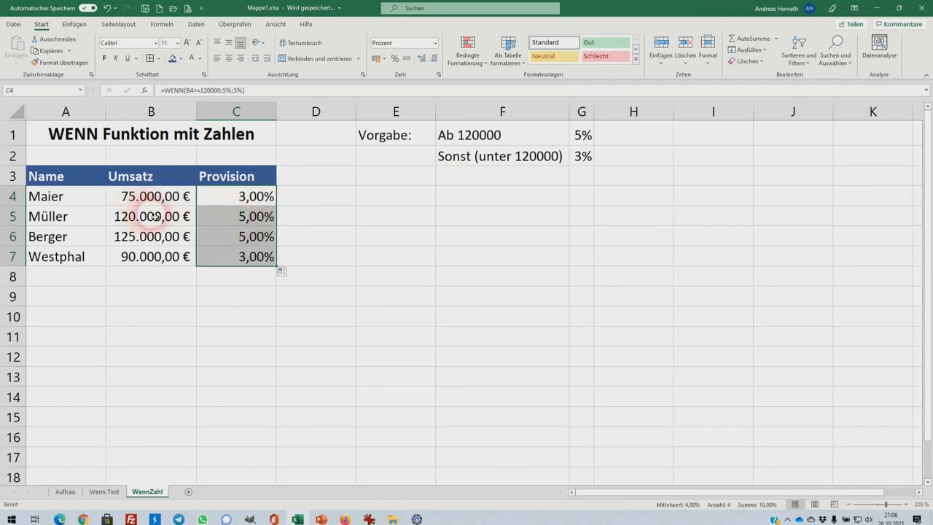
double_click(232, 226)
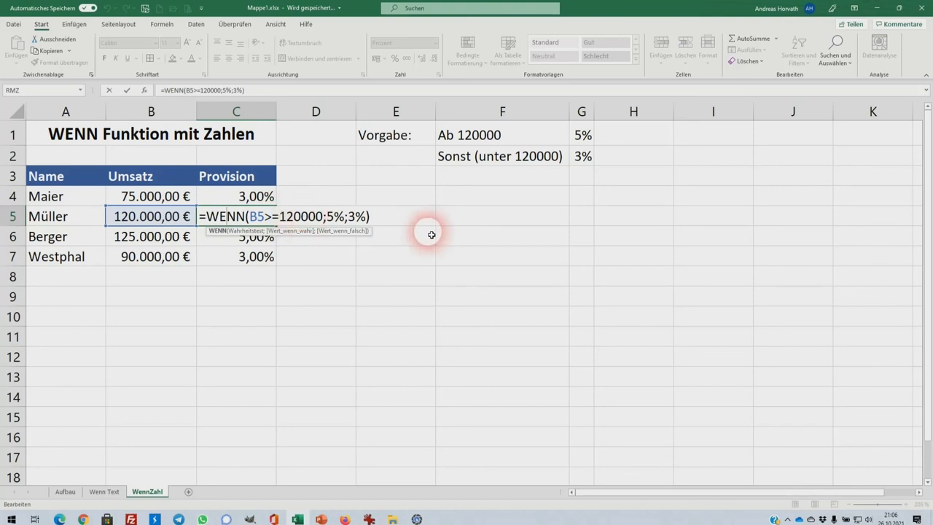
key("Return")
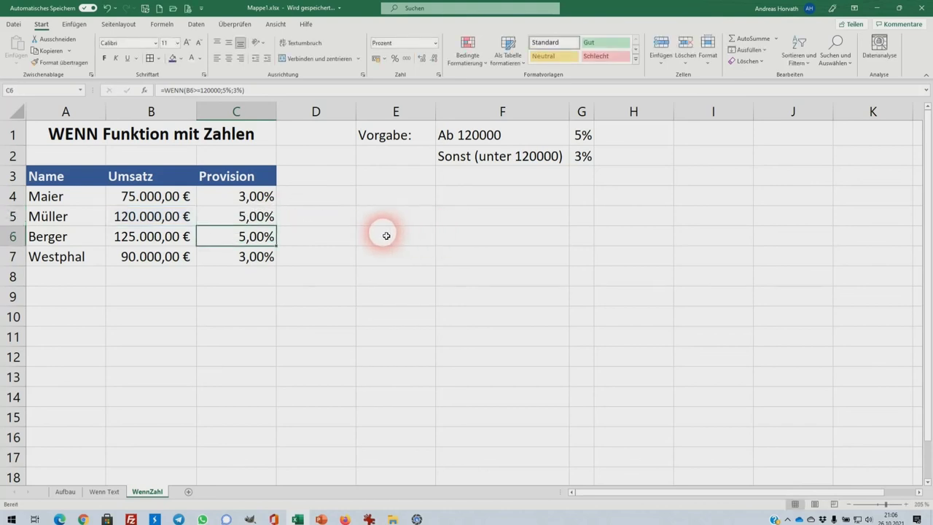